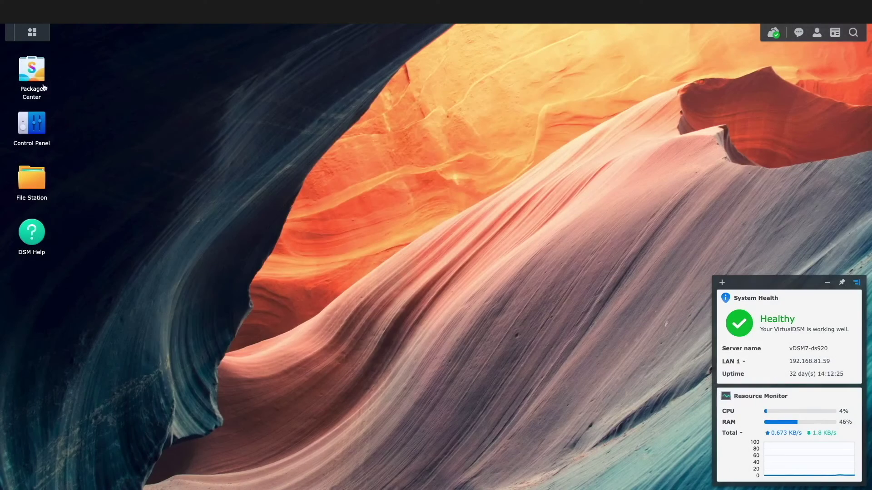
Find Tailscale in Package Center by searching 'tail', install it, and launch it
left_click(37, 79)
left_click(236, 125)
type("tail")
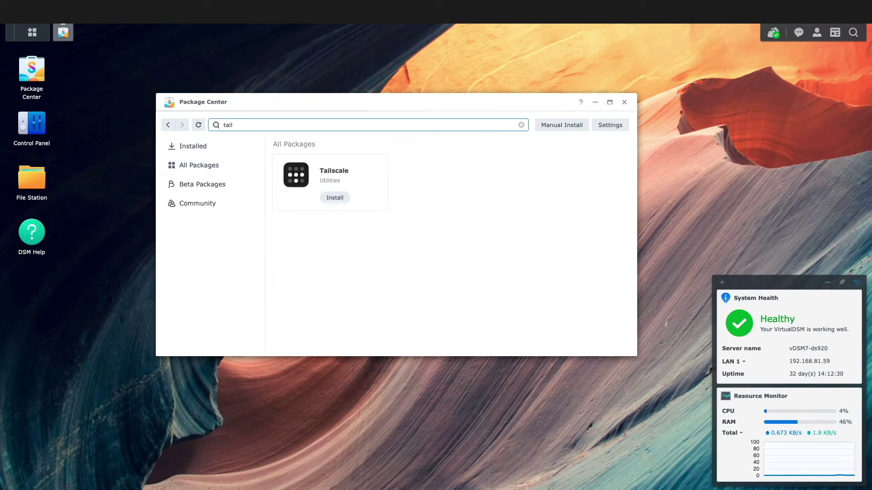
left_click(339, 199)
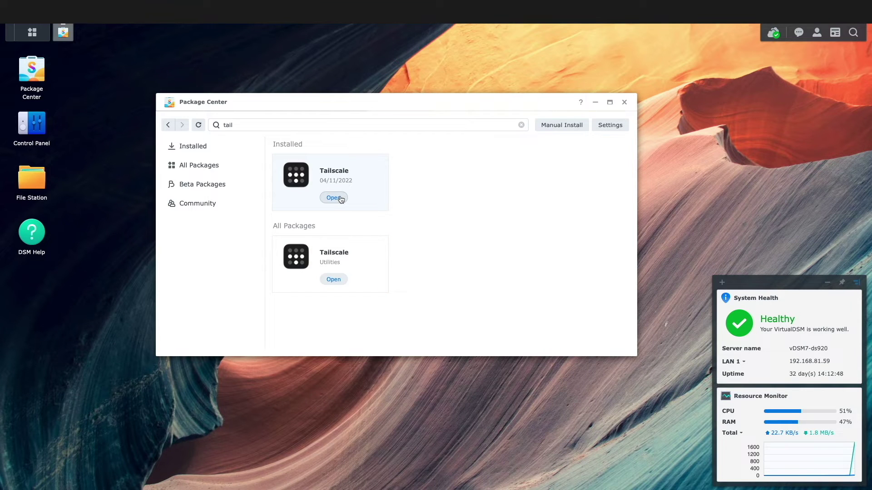
left_click(340, 198)
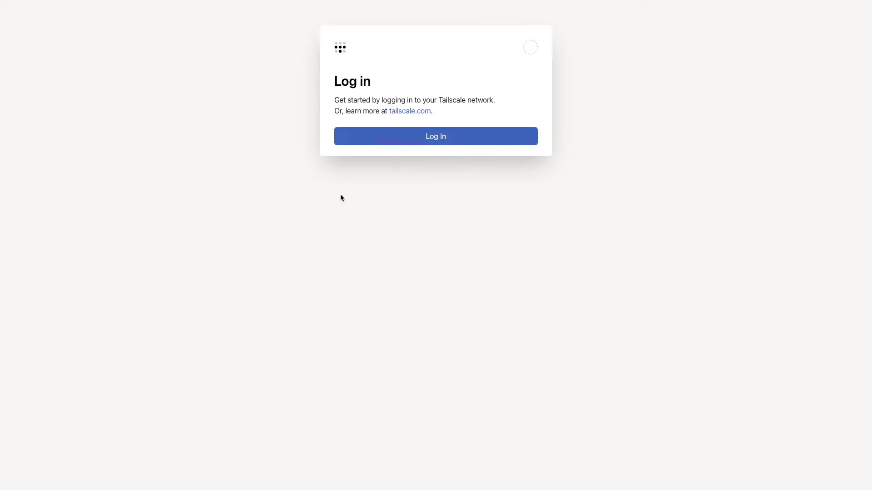
Log in to Tailscale with the prefilled email and authorize the NAS with the chosen account
left_click(397, 141)
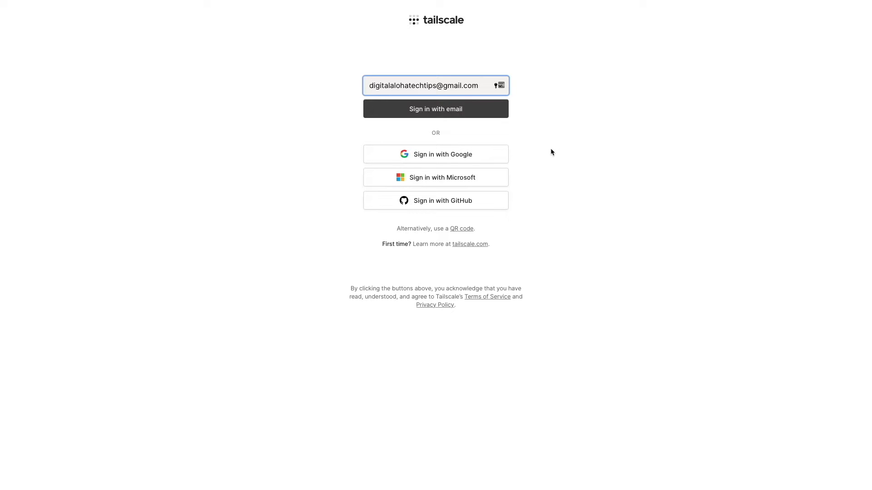
left_click(479, 111)
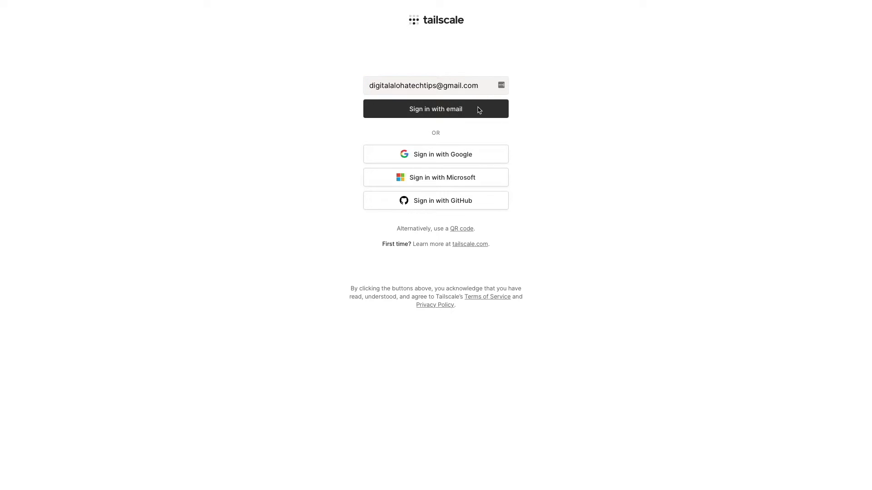
left_click(427, 232)
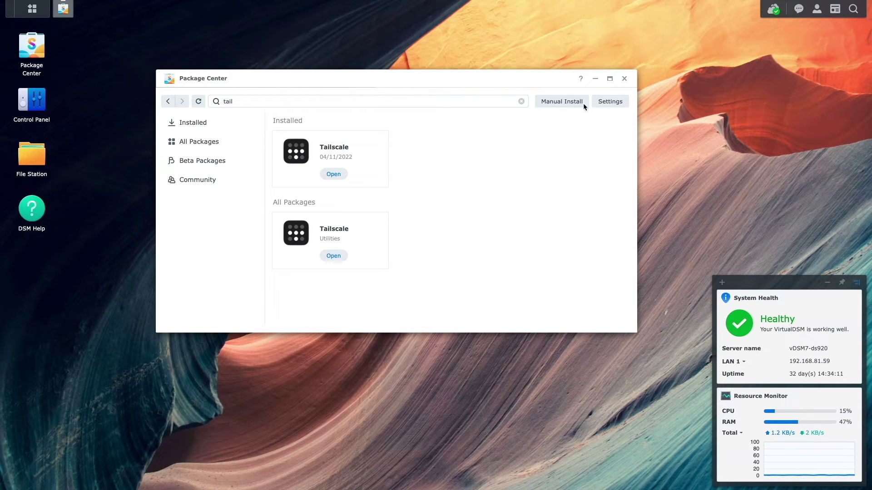
Enable the SSH service on port 22 in Control Panel's Terminal & SNMP settings and apply
left_click(624, 79)
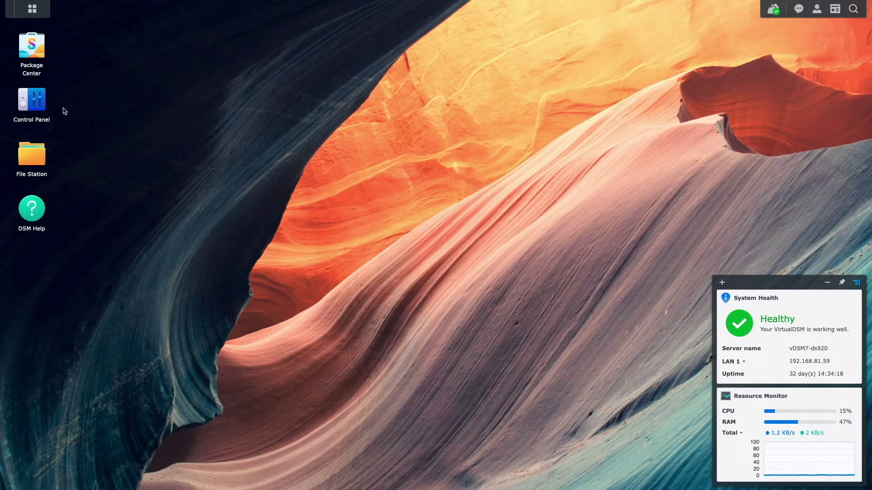
left_click(42, 103)
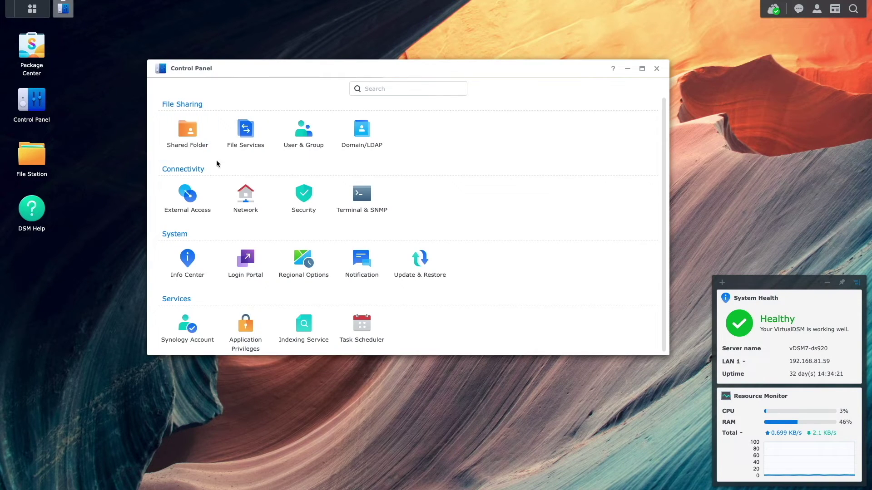
left_click(364, 203)
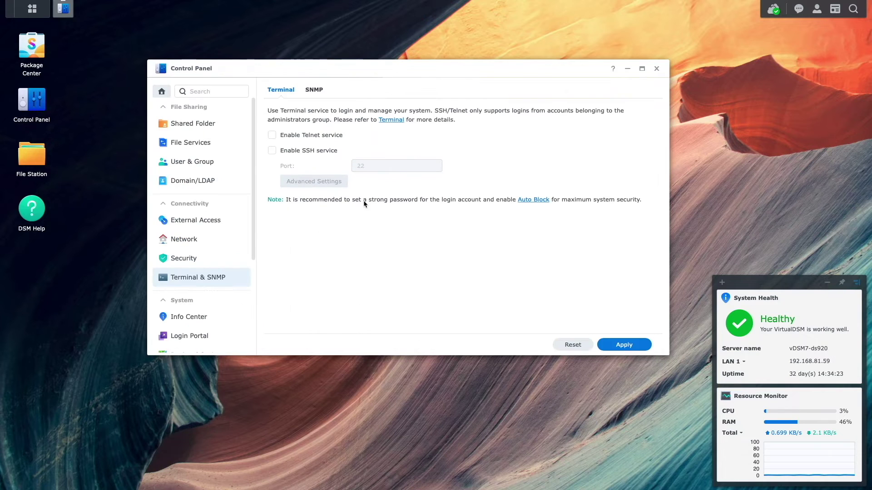
left_click(292, 151)
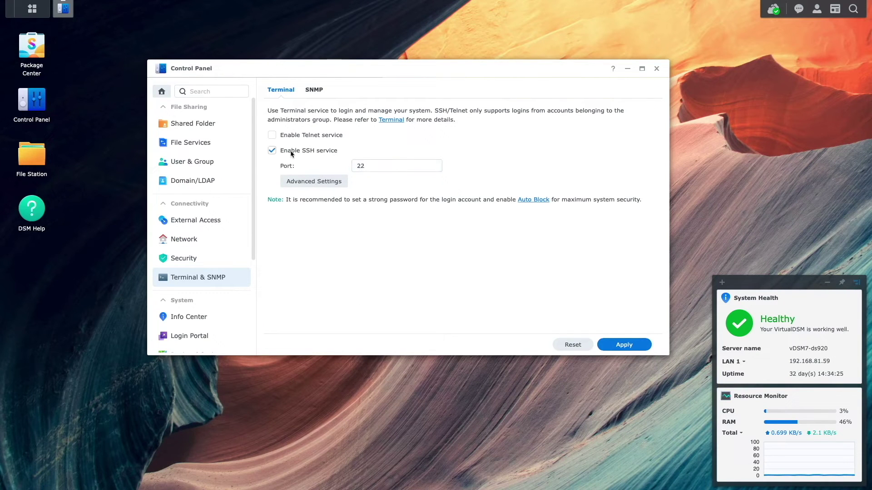
left_click(625, 344)
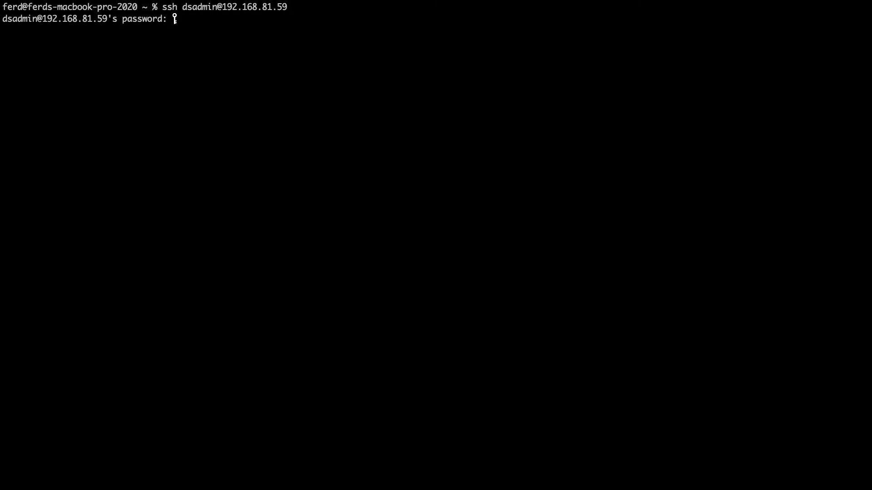
key("Return")
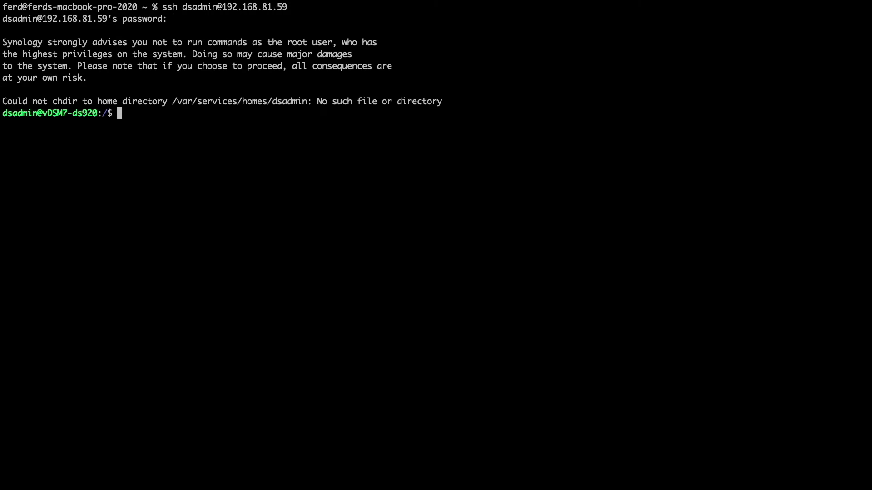
SSH into the NAS and run 'sudo tailscale up --advertise-exit-node --advertise-routes=192.168.81.0/24 --reset'
key("super+v")
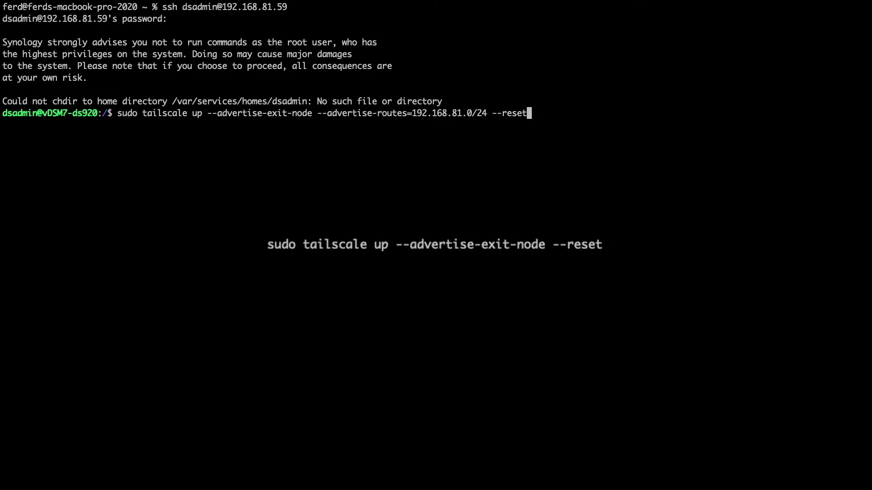
key("Return")
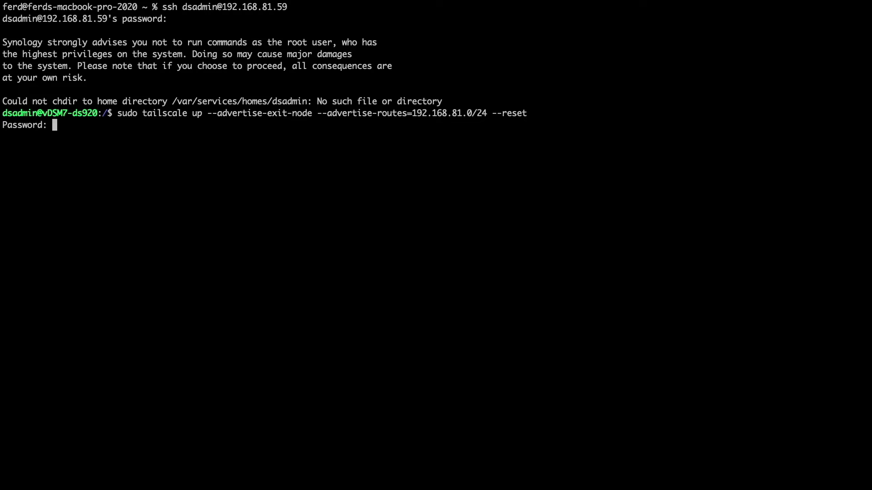
key("Return")
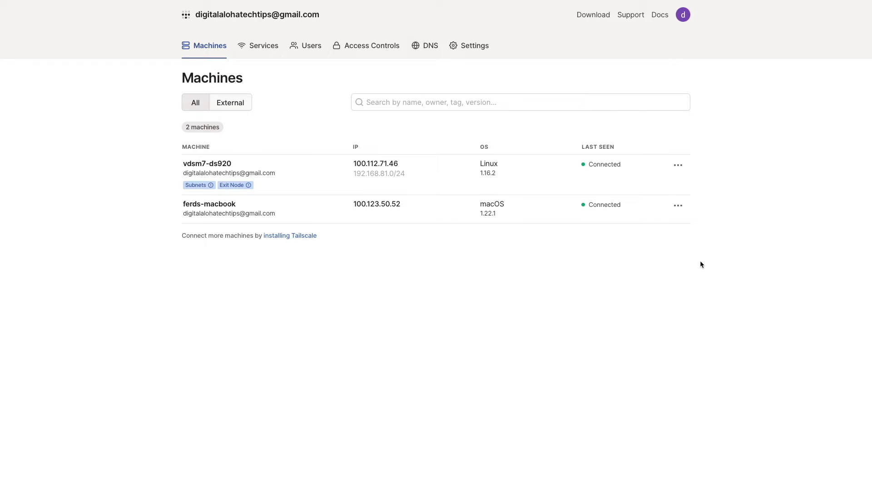
Approve vdsm7-ds920's 192.168.81.0/24 subnet route and its use as an exit node
left_click(678, 167)
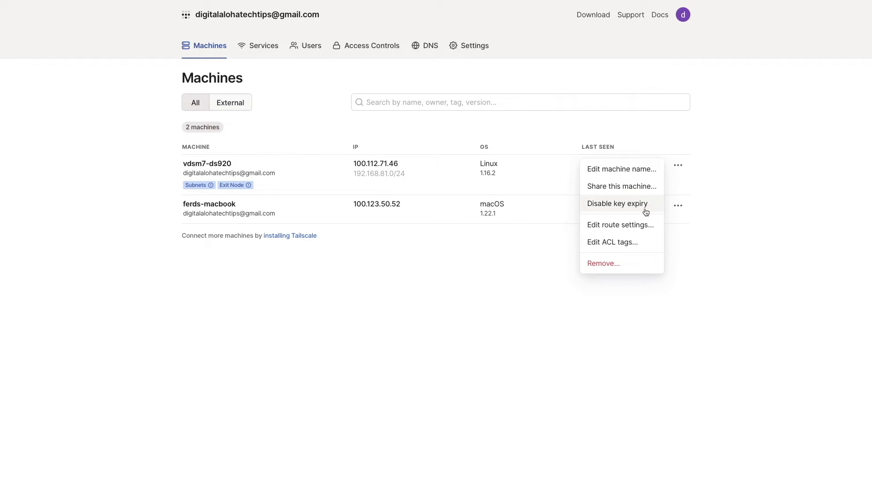
left_click(642, 225)
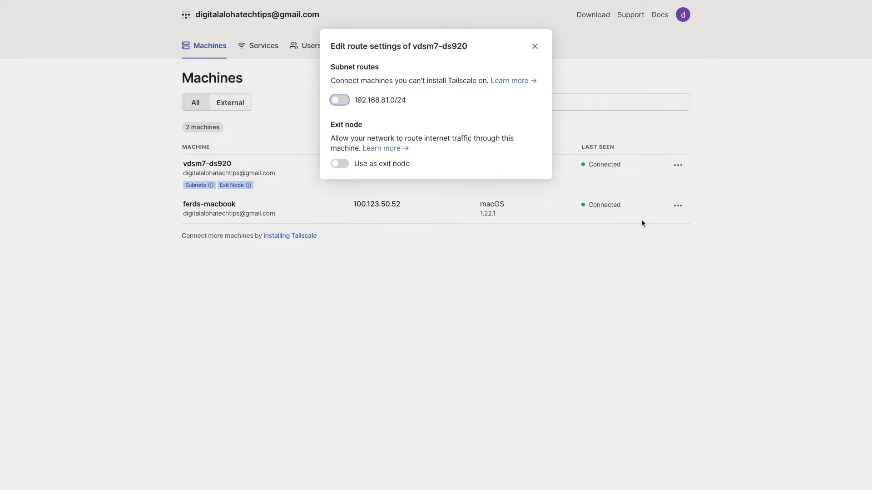
left_click(341, 100)
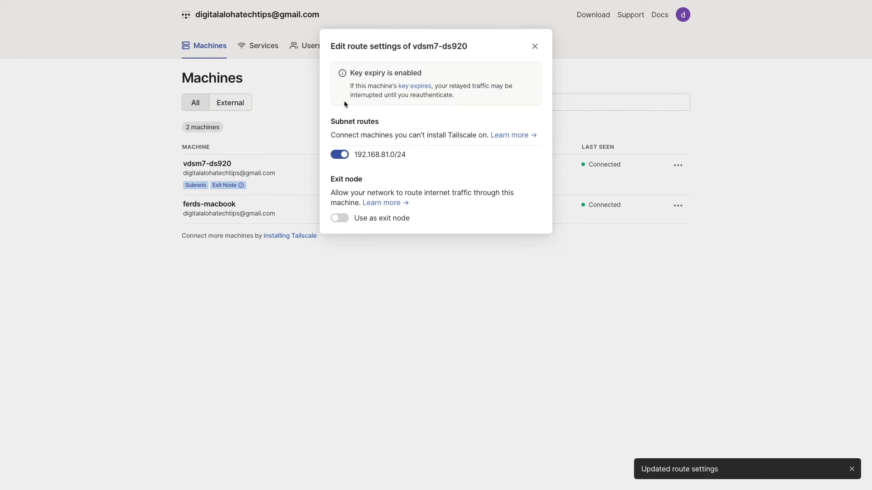
left_click(346, 218)
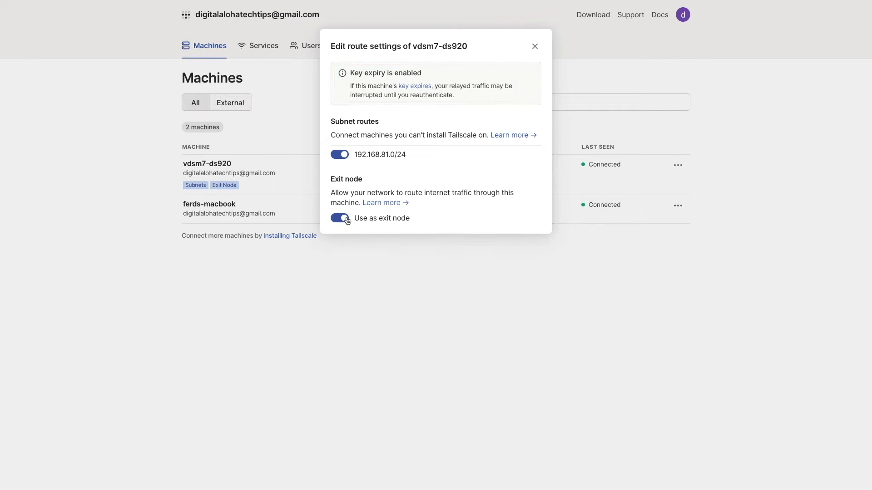
left_click(534, 47)
Disable key expiry for vdsm7-ds920, then go to Tailscale's DNS settings page
left_click(677, 167)
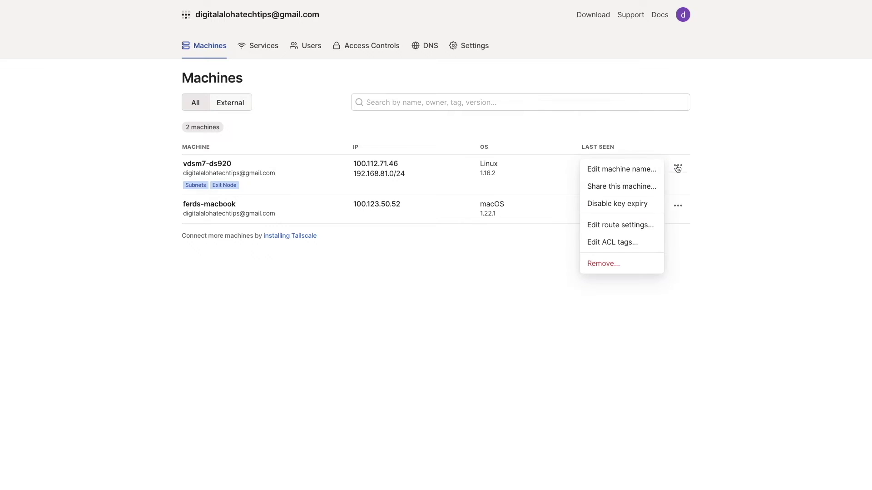
left_click(640, 204)
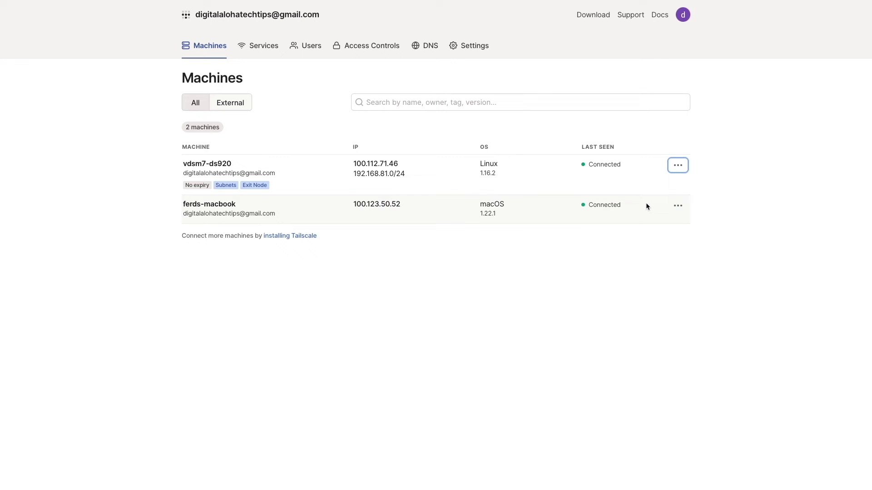
left_click(430, 48)
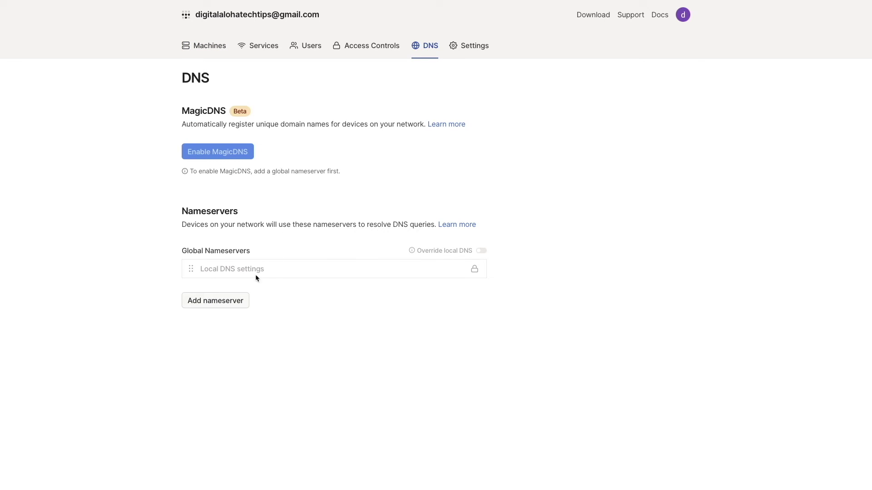
Add 1.1.1.1 as a global nameserver and turn on Override local DNS
left_click(241, 299)
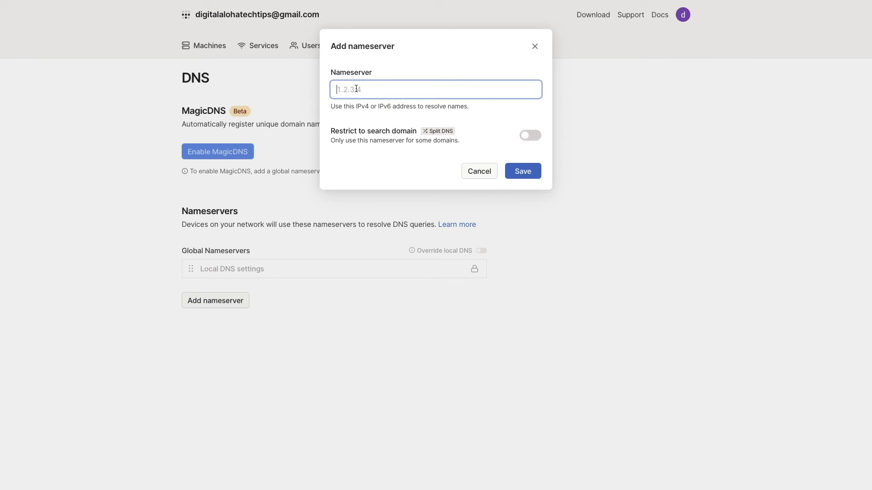
type("1.1.1.1")
left_click(524, 168)
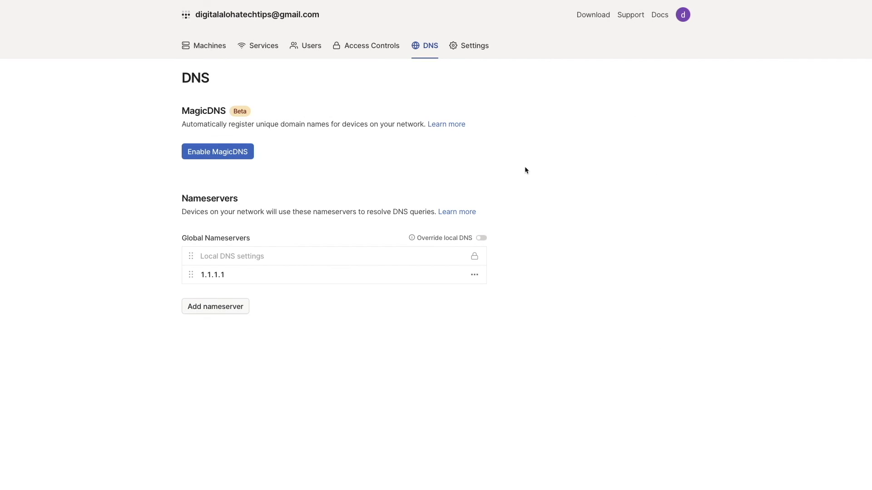
left_click(481, 239)
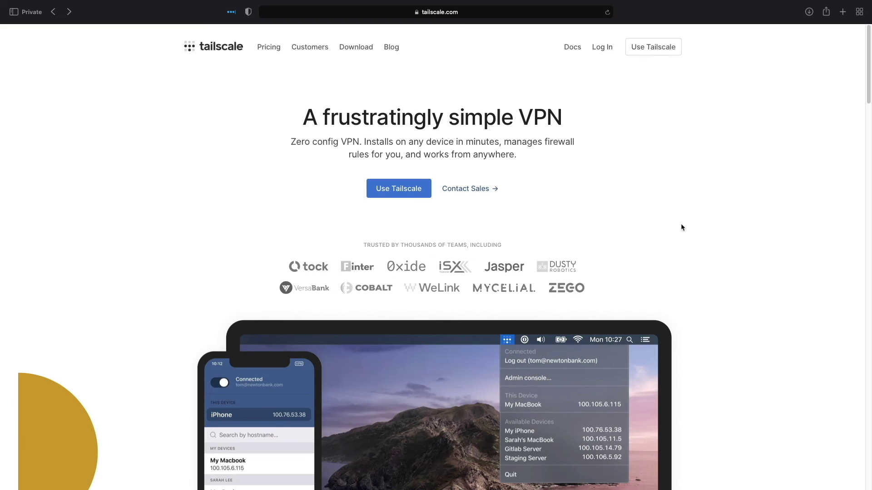
Enter icanhazip.com in Safari's address bar to check the public IP
left_click(461, 17)
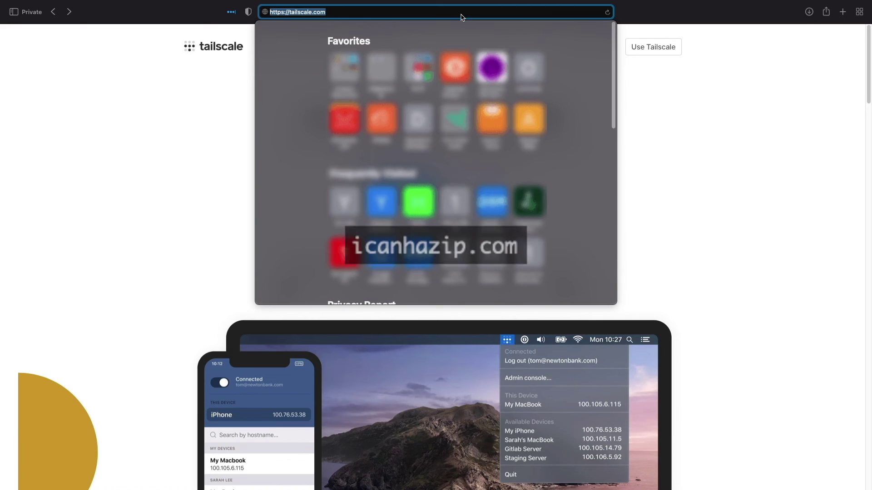
type("http://icanhazip.com")
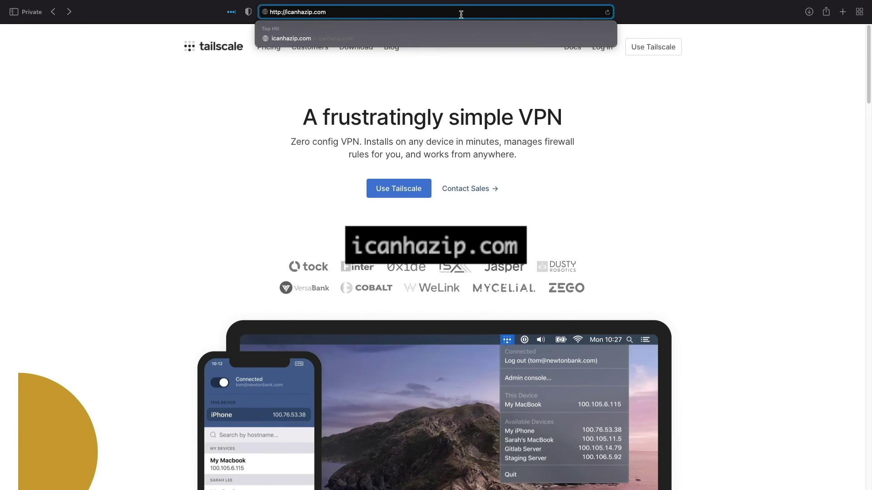